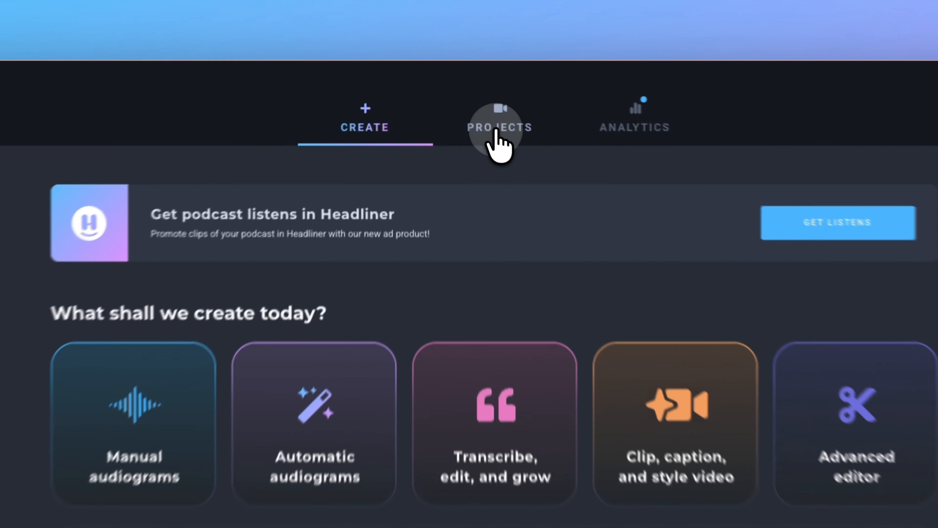
# Step: Open the running 90-second automation of The Headliner Podcast: Discovery and Marketing for editing
pyautogui.click(497, 131)
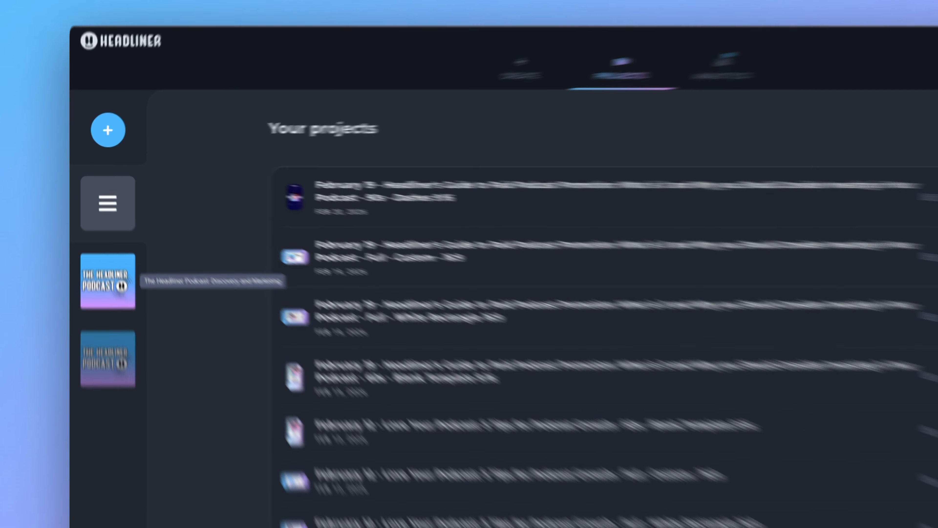
pyautogui.click(102, 242)
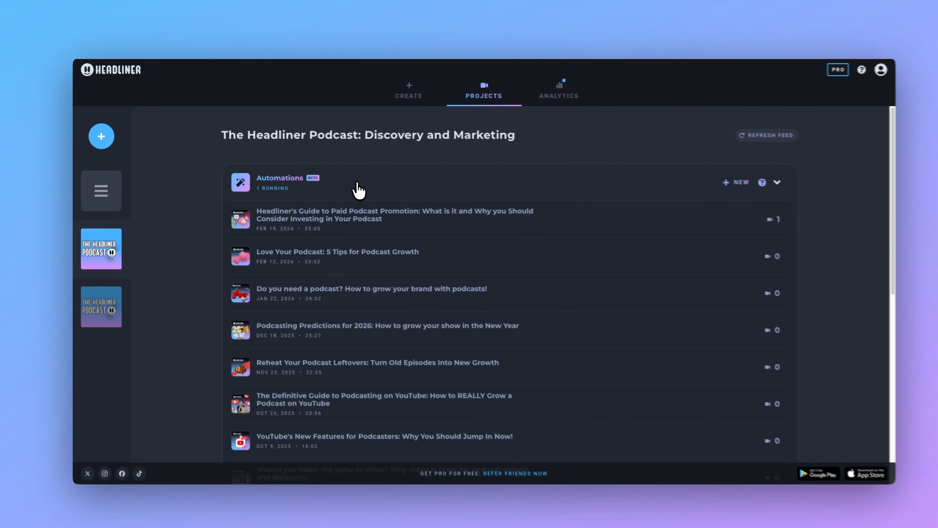
pyautogui.click(358, 191)
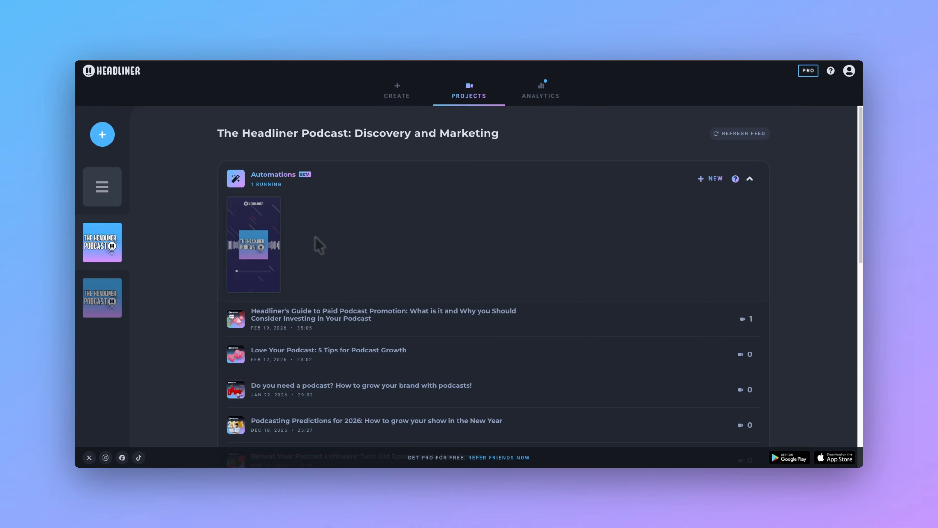
pyautogui.moveTo(270, 244)
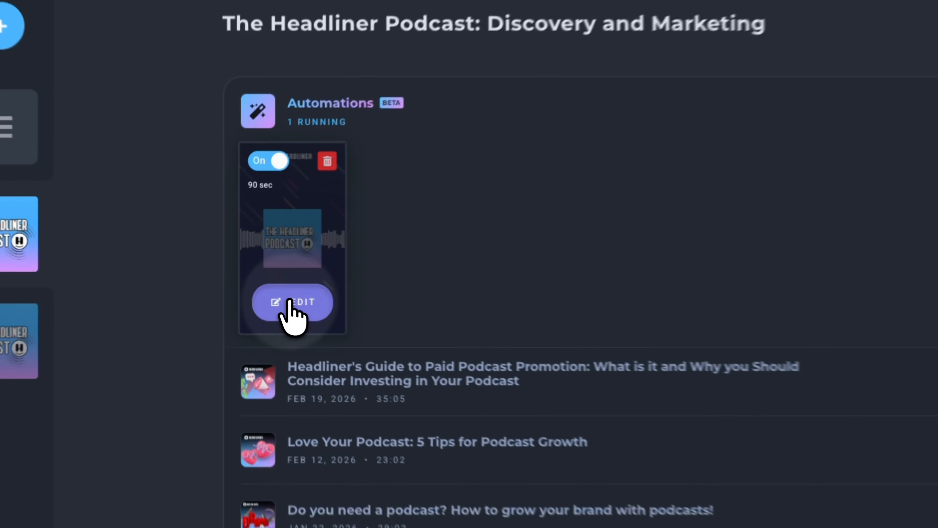
pyautogui.click(254, 277)
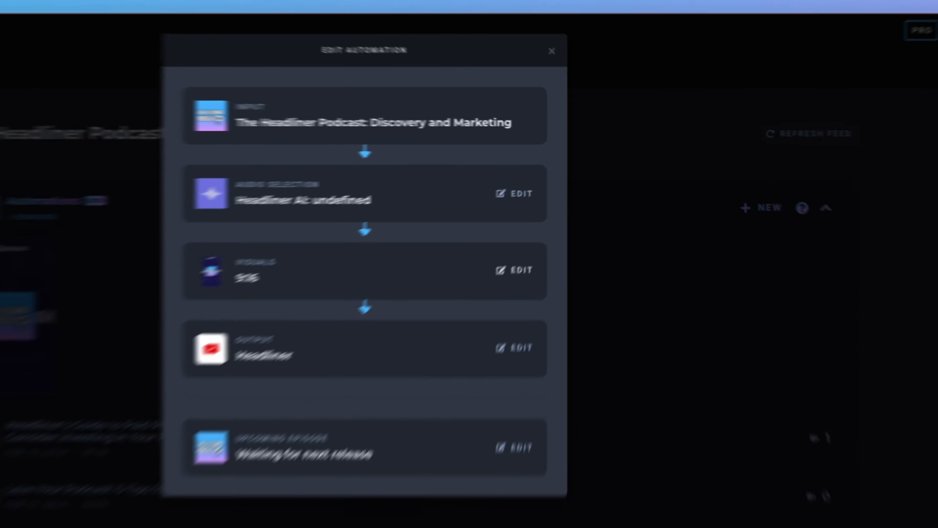
# Step: Try switching the automation's visuals to the landscape aspect ratio and browse the 16:9 templates
pyautogui.click(558, 217)
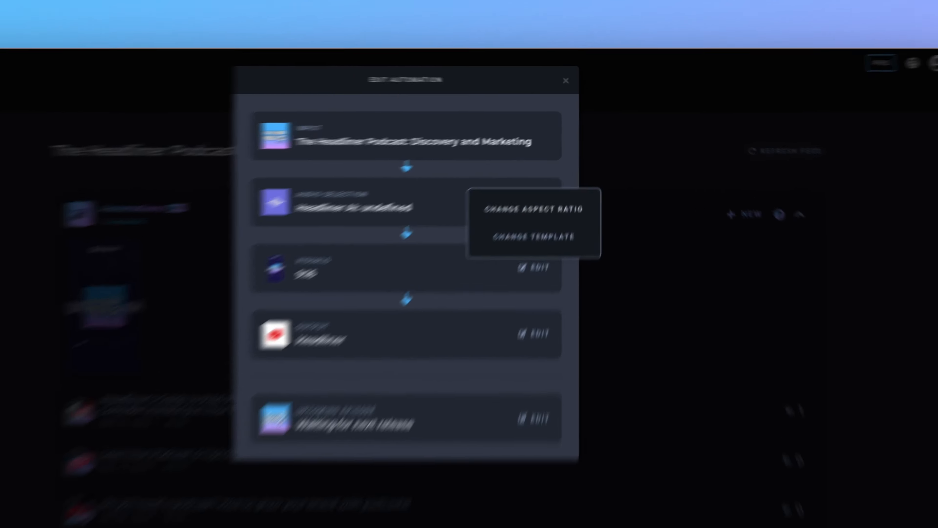
pyautogui.click(560, 174)
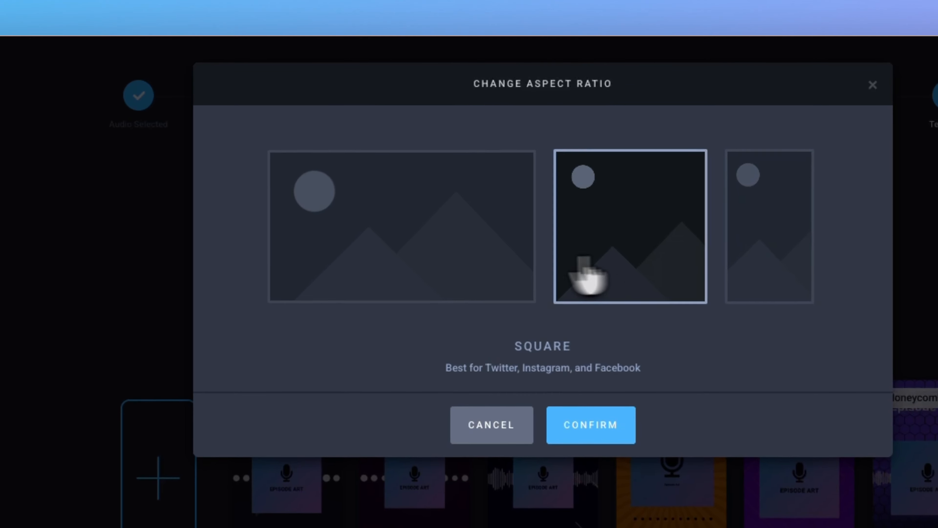
pyautogui.click(422, 168)
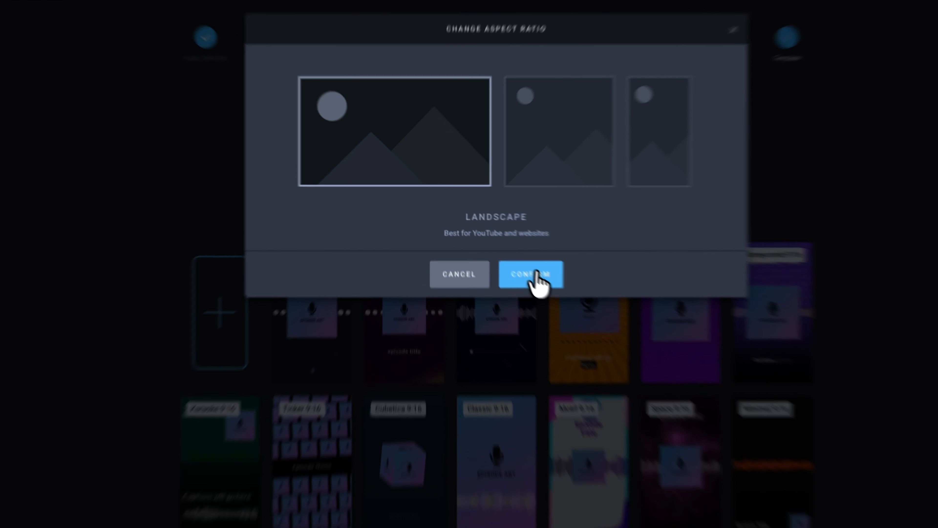
pyautogui.click(491, 243)
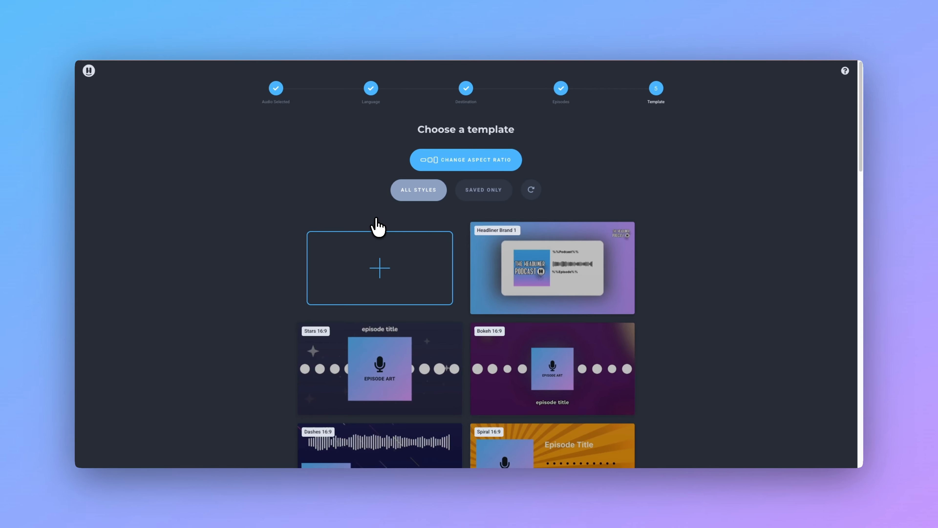
pyautogui.scroll(-5, 383, 268)
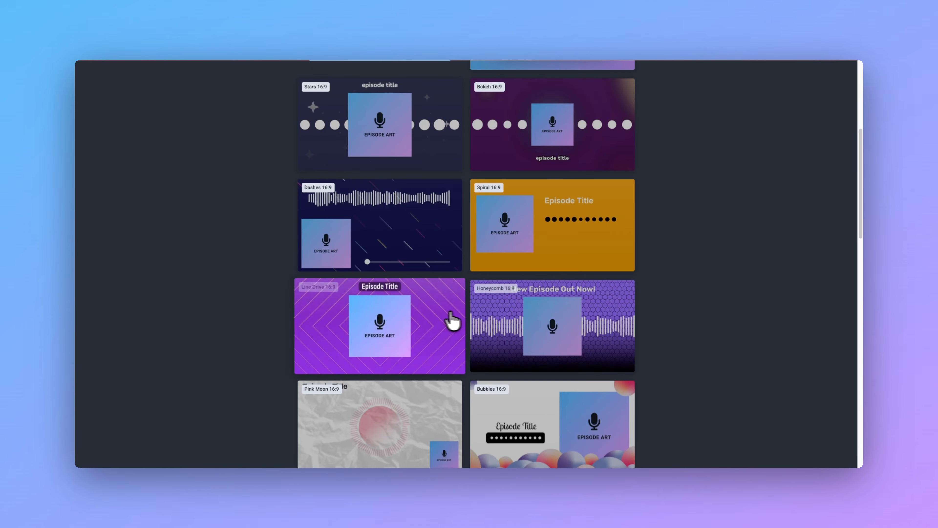
pyautogui.scroll(1, 434, 314)
pyautogui.scroll(-5, 434, 315)
pyautogui.scroll(10, 434, 314)
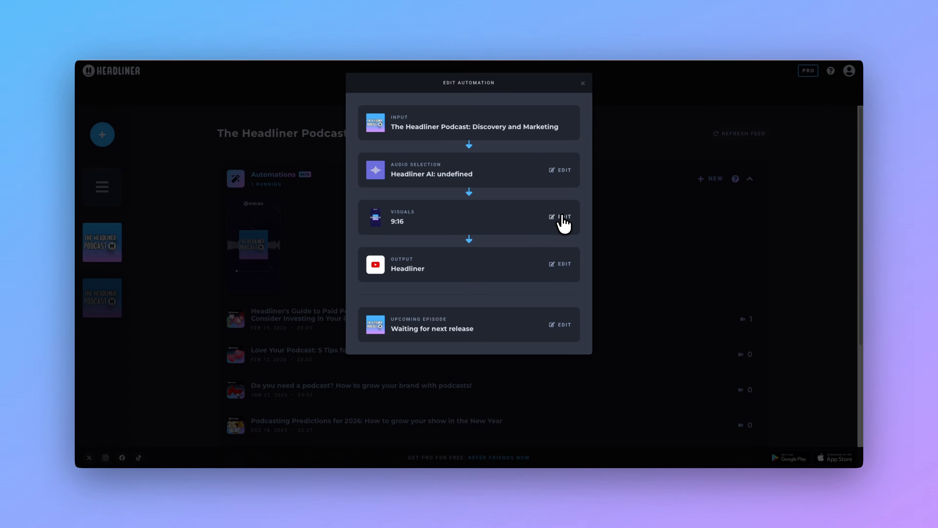
# Step: Change the automation's template to Honeycomb 9:16 and move the caption box below the podcast artwork
pyautogui.click(562, 218)
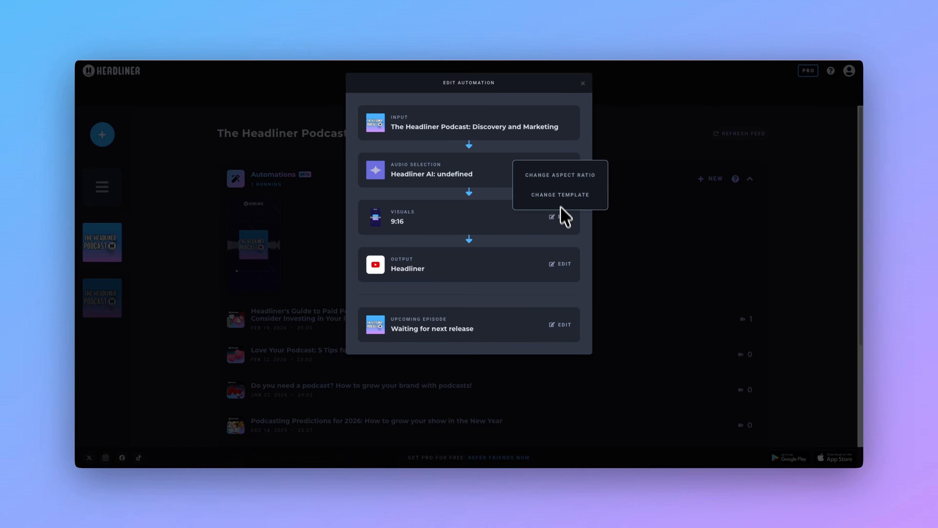
pyautogui.click(557, 196)
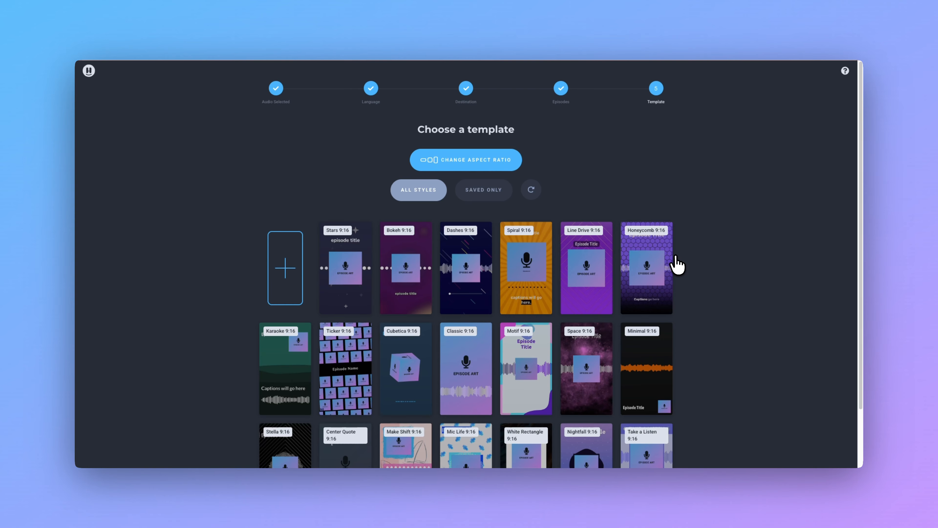
pyautogui.click(644, 263)
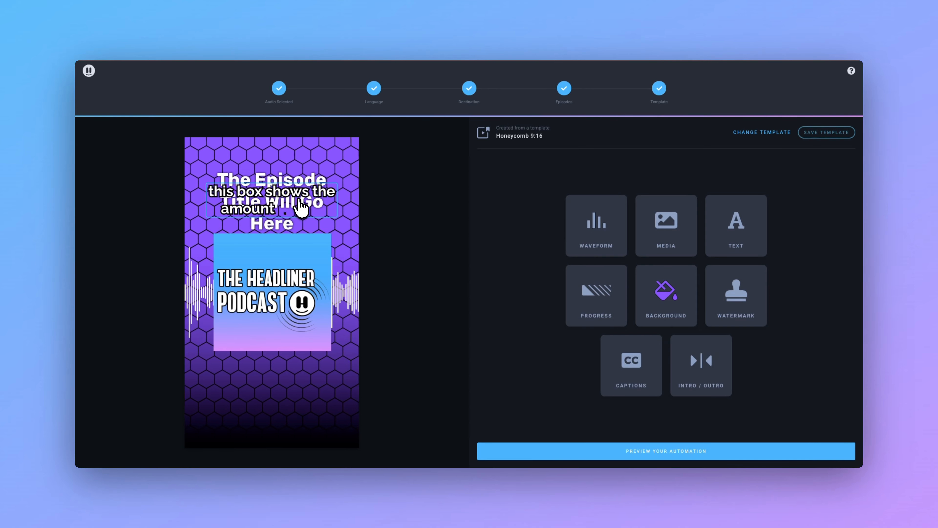
pyautogui.moveTo(301, 207); pyautogui.dragTo(299, 384)
# Step: Style the captions with the purple-highlight preset, in bold Montserrat
pyautogui.click(611, 357)
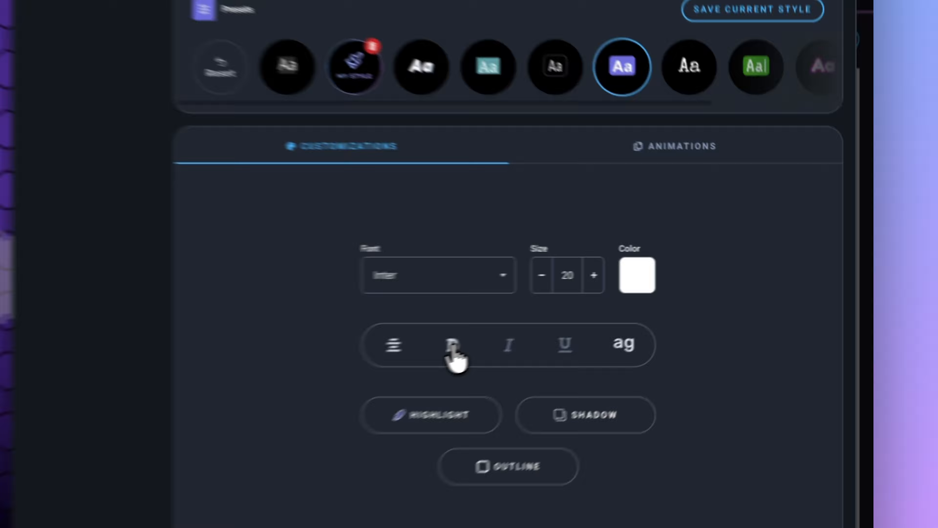
pyautogui.click(452, 345)
pyautogui.click(440, 270)
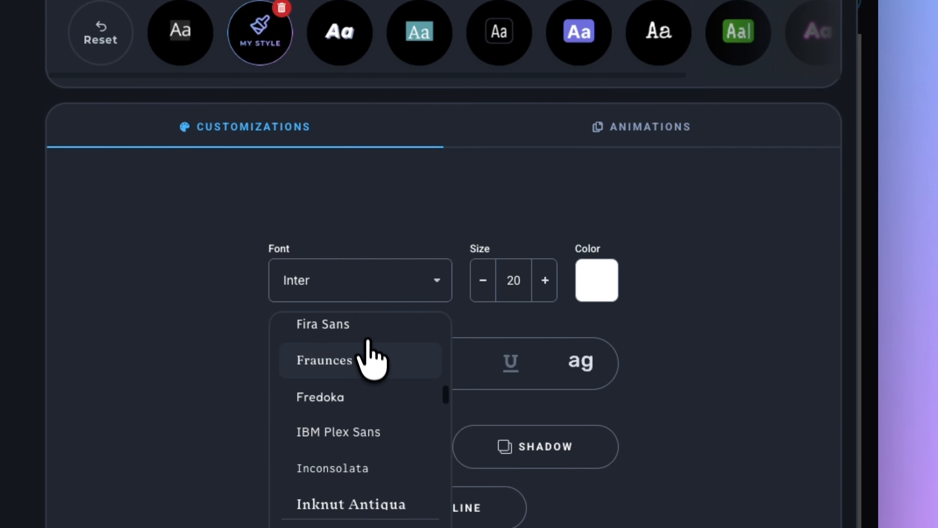
pyautogui.scroll(5, 369, 366)
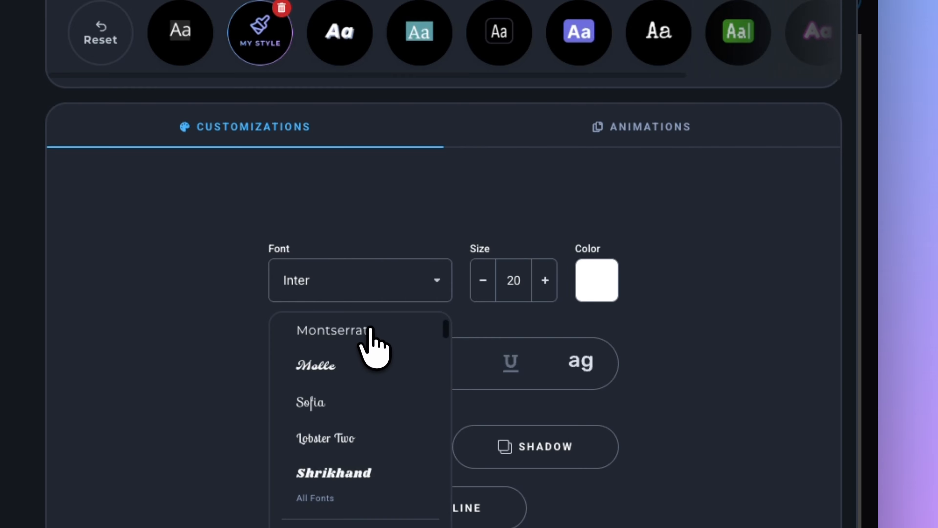
pyautogui.click(370, 329)
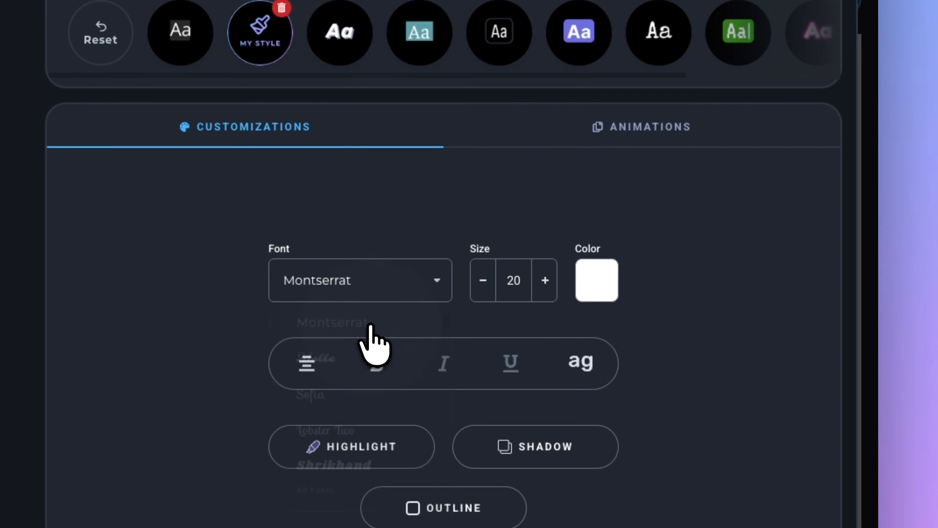
# Step: Review the captions' karaoke animation settings and return to the style customizations
pyautogui.click(620, 131)
pyautogui.click(454, 347)
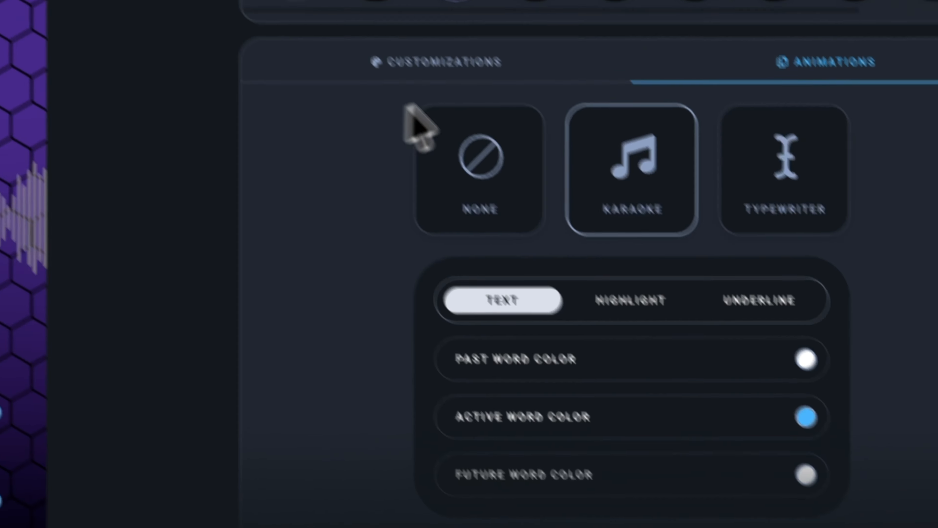
pyautogui.click(445, 63)
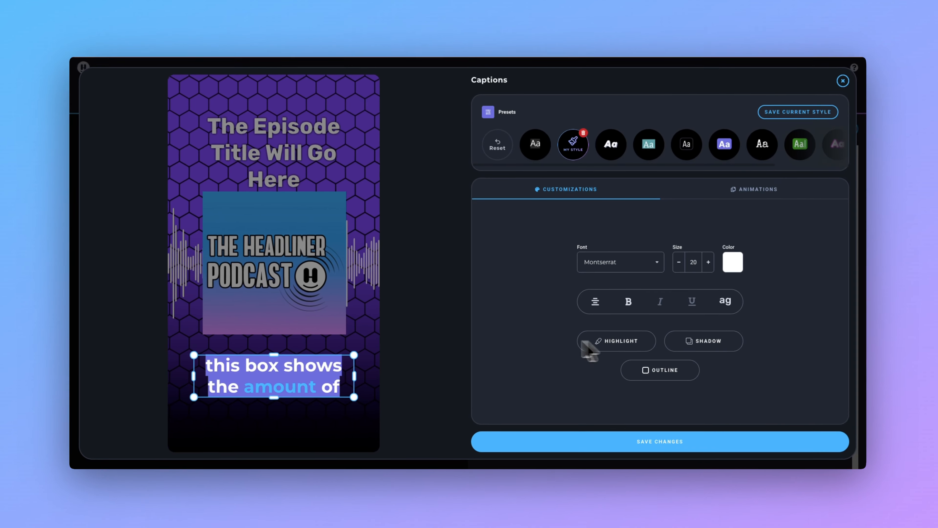
# Step: Round the corners of the caption highlight and save the caption style changes
pyautogui.click(605, 342)
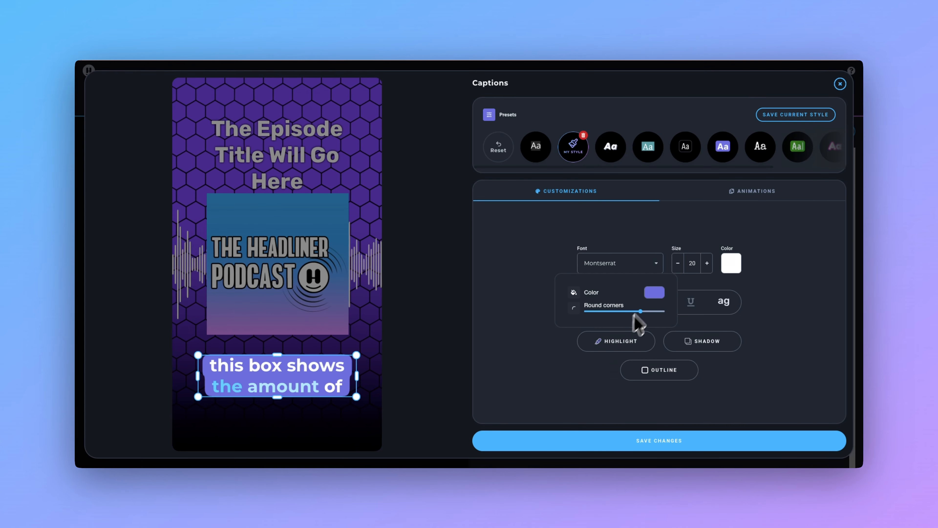
pyautogui.click(659, 440)
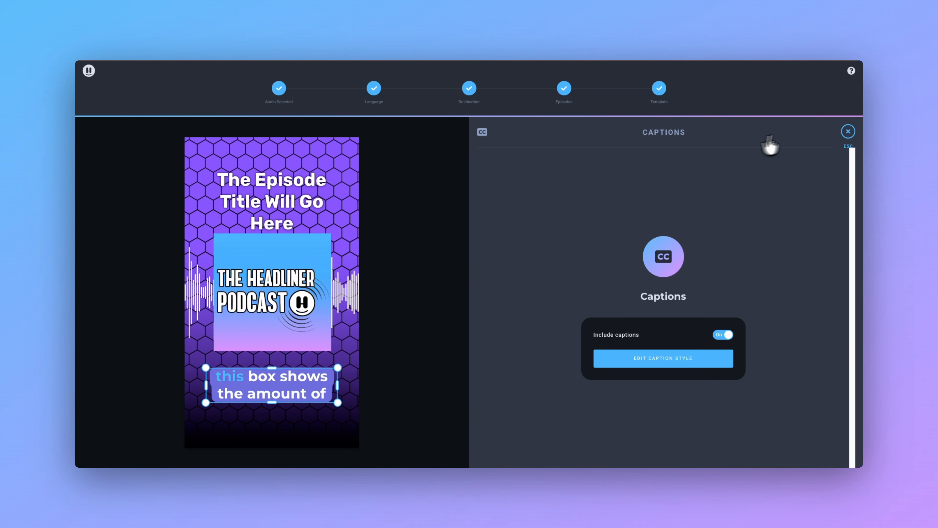
pyautogui.click(848, 132)
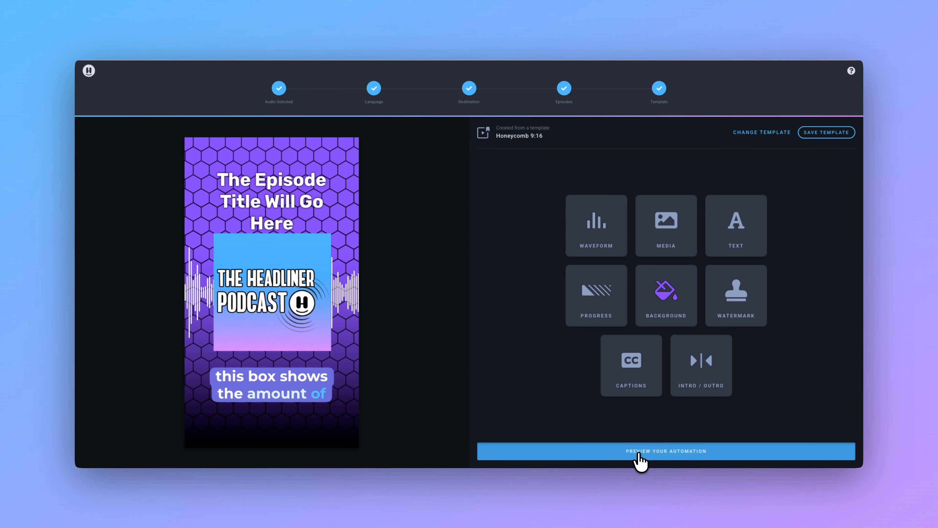
# Step: Preview the edited automation, approve its setup and return to the projects overview
pyautogui.click(637, 461)
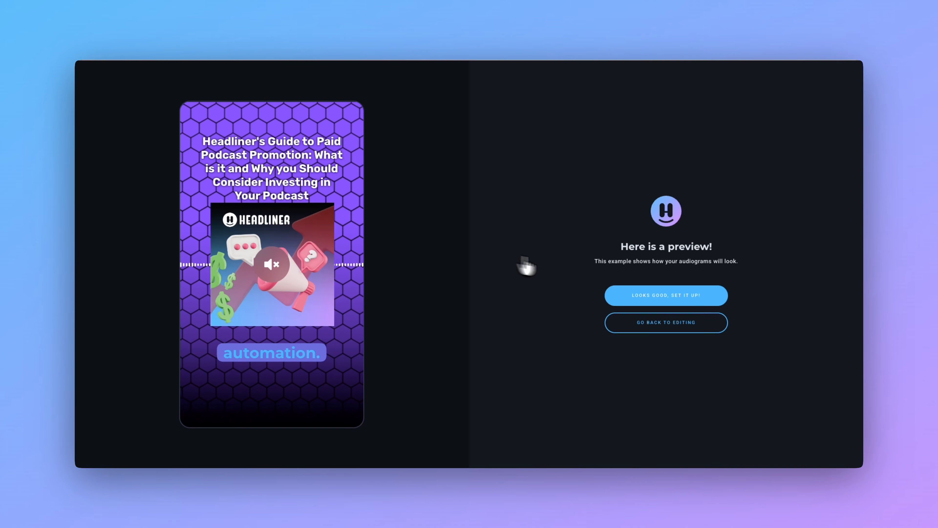
pyautogui.click(694, 296)
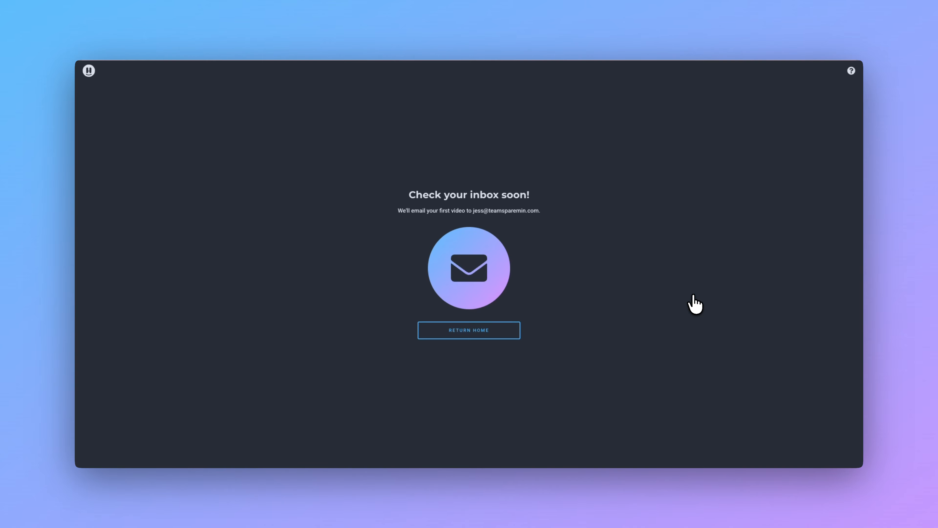
pyautogui.click(489, 333)
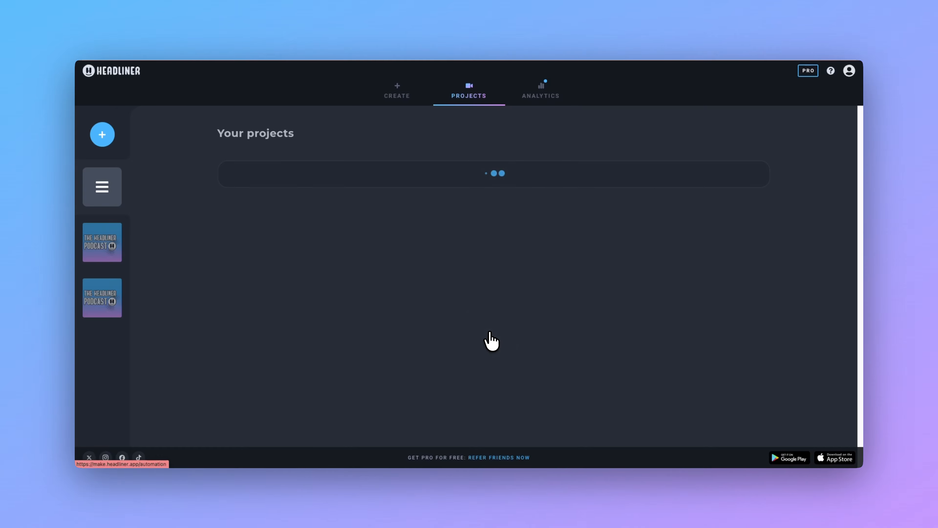
# Step: Reopen the running automation of The Headliner Podcast: Discovery and Marketing for editing
pyautogui.click(107, 247)
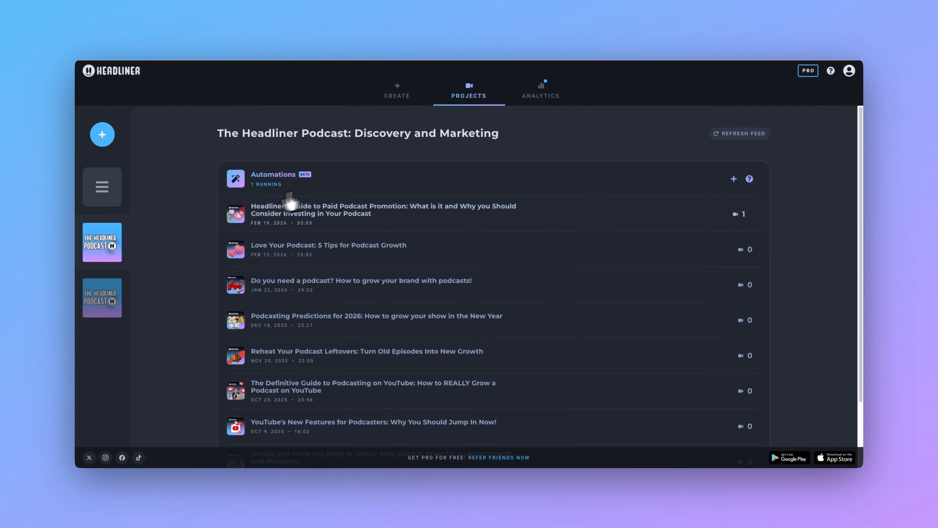
pyautogui.click(327, 187)
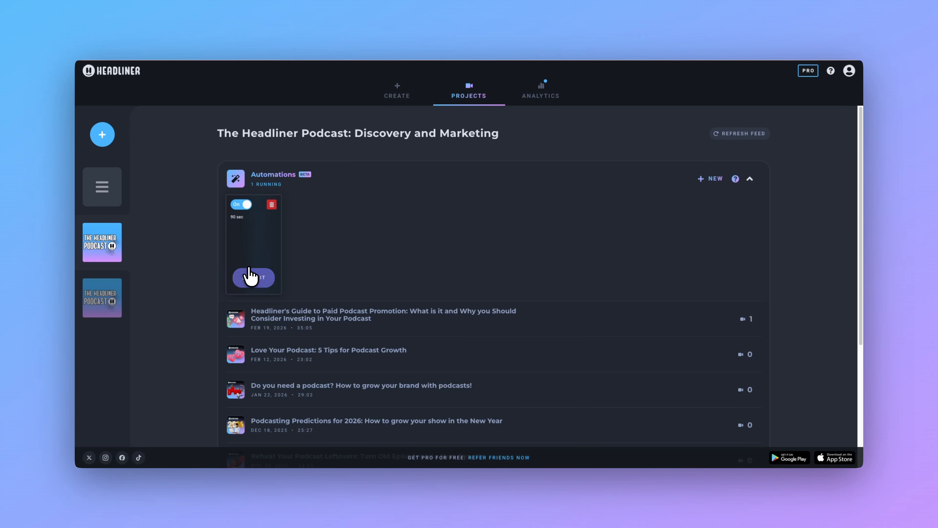
pyautogui.click(249, 276)
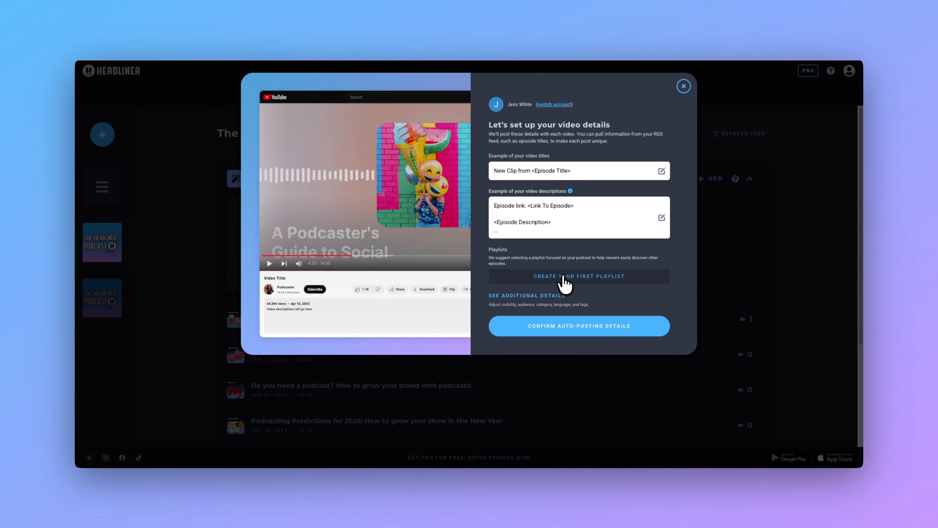
# Step: Create a public YouTube playlist titled "The Headliner Podcast: Discovery and Marketing Captioned Clips" for the automation's videos
pyautogui.click(561, 277)
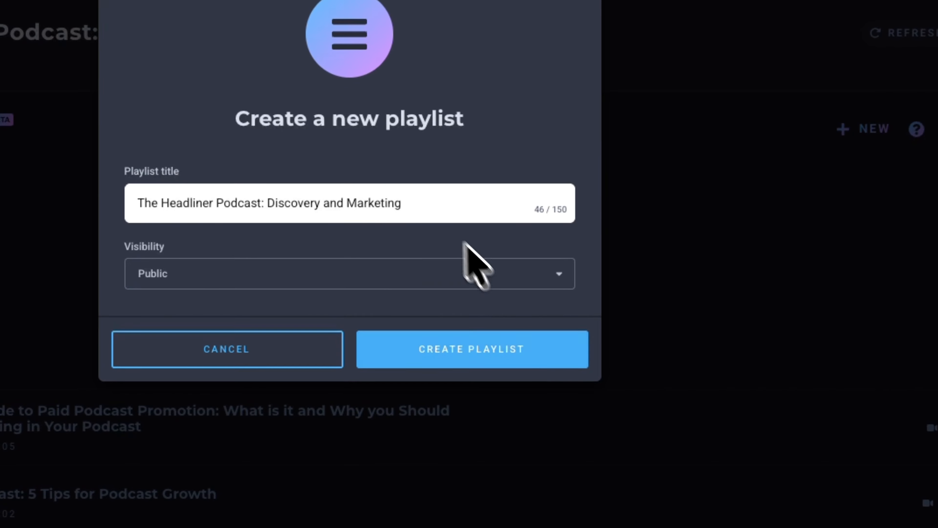
pyautogui.click(450, 272)
pyautogui.click(451, 273)
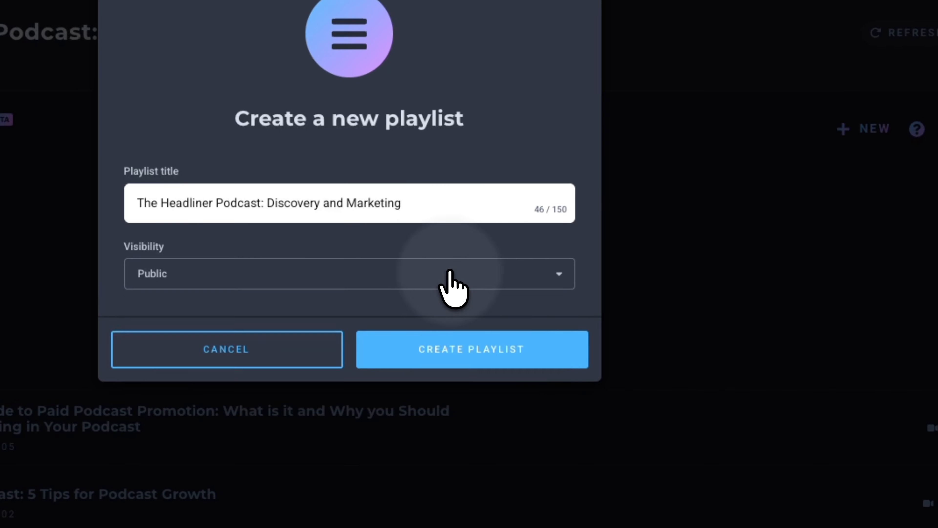
pyautogui.click(415, 204)
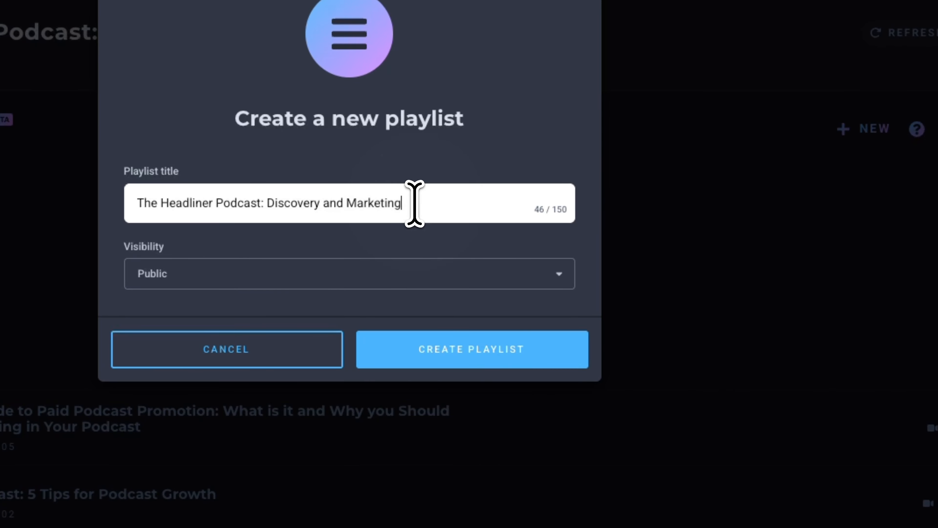
pyautogui.write('Caption')
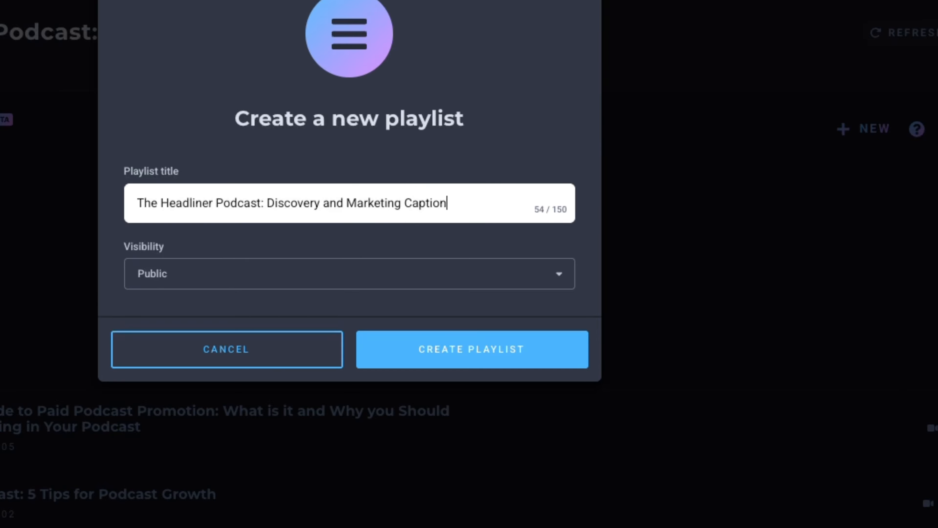
pyautogui.write('ed ')
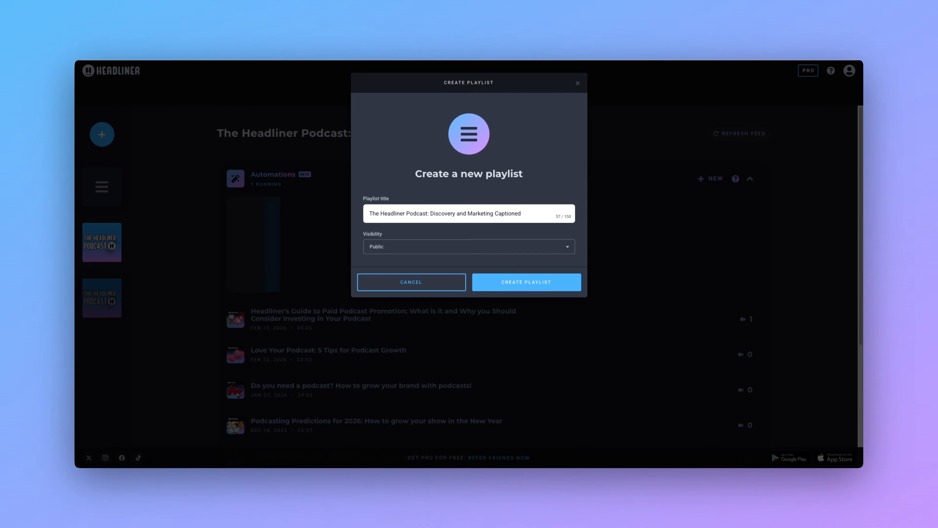
pyautogui.write('Clips')
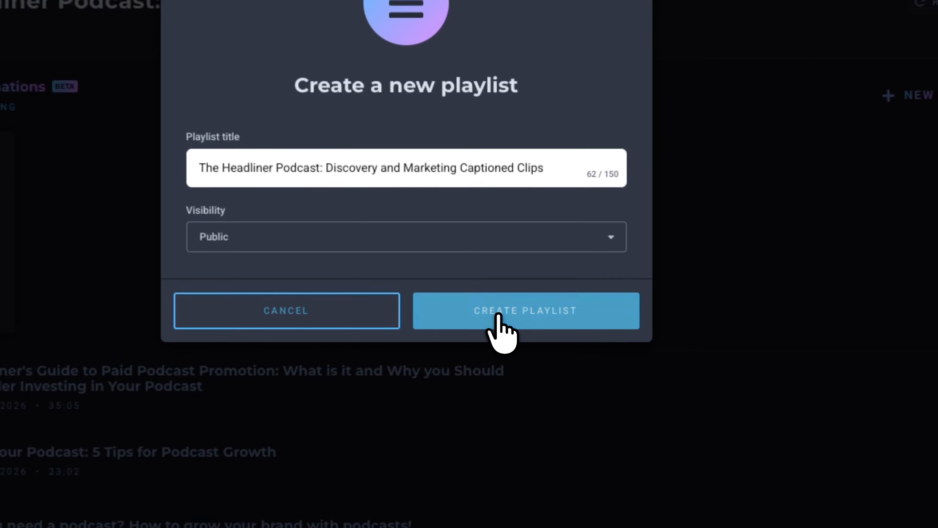
pyautogui.click(514, 284)
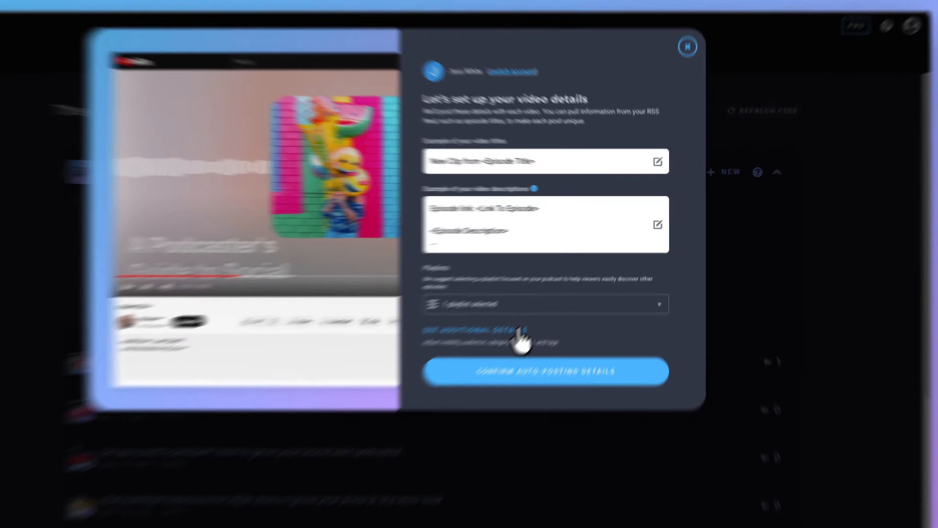
# Step: Review the additional YouTube video details without changing them and confirm the auto-posting details
pyautogui.click(556, 295)
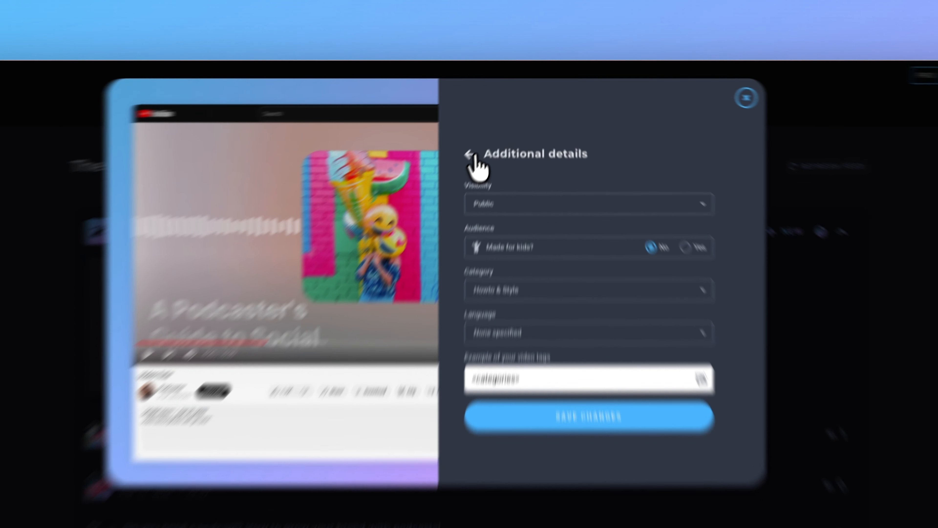
pyautogui.click(492, 125)
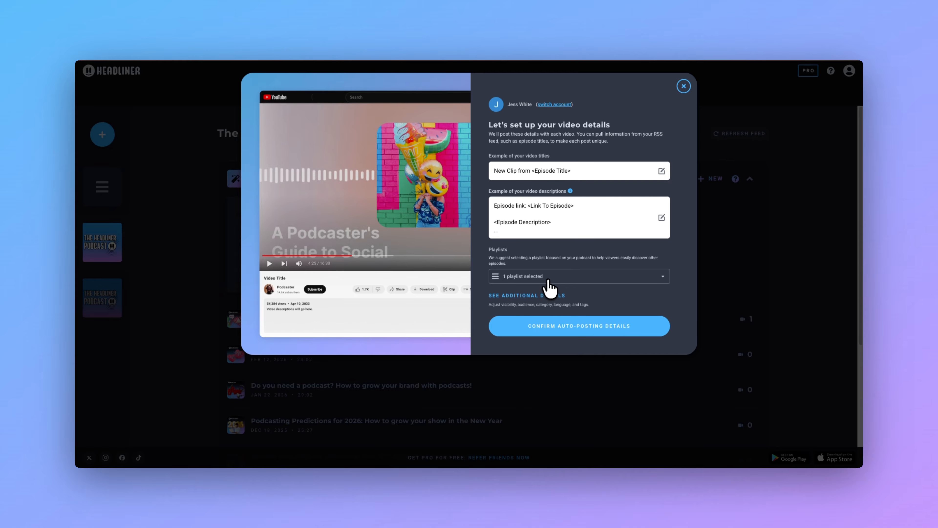
pyautogui.click(579, 325)
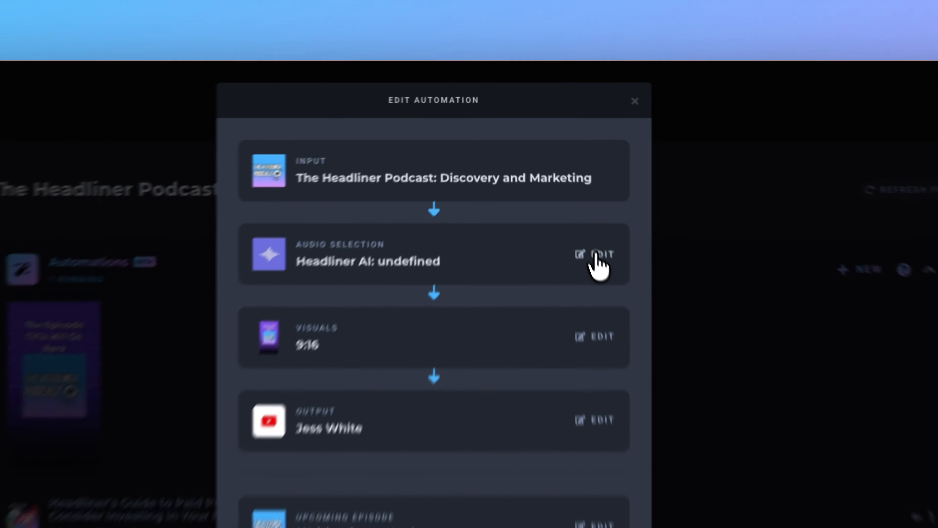
# Step: Set the automation's audio selection to Headliner AI - 15 seconds and update the automation
pyautogui.click(560, 169)
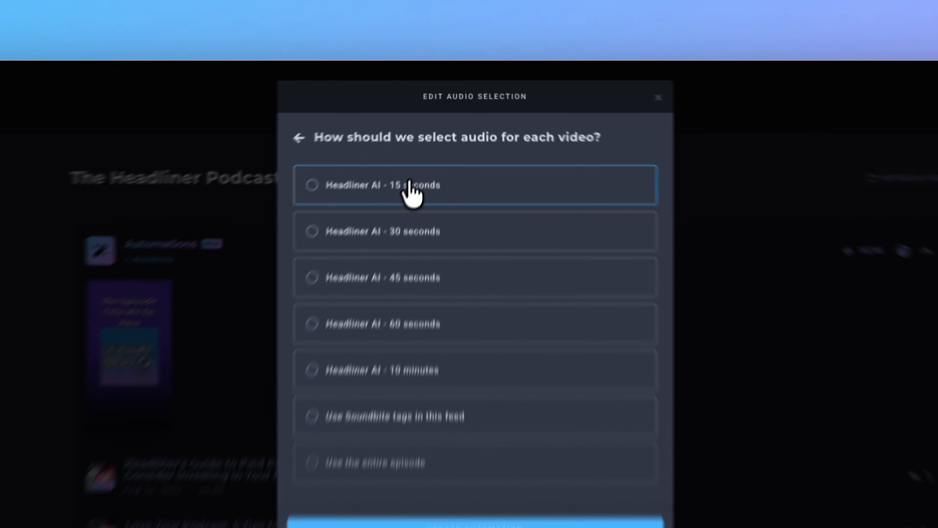
pyautogui.click(425, 140)
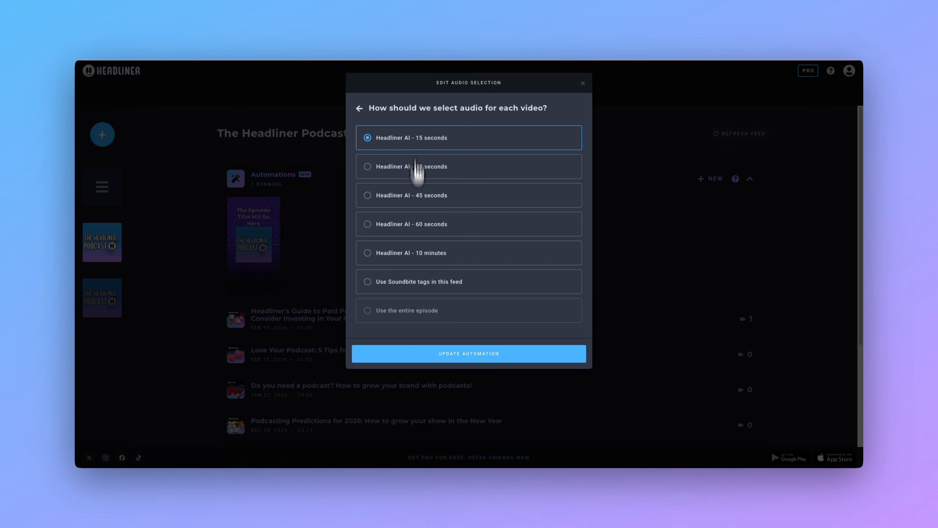
pyautogui.click(435, 354)
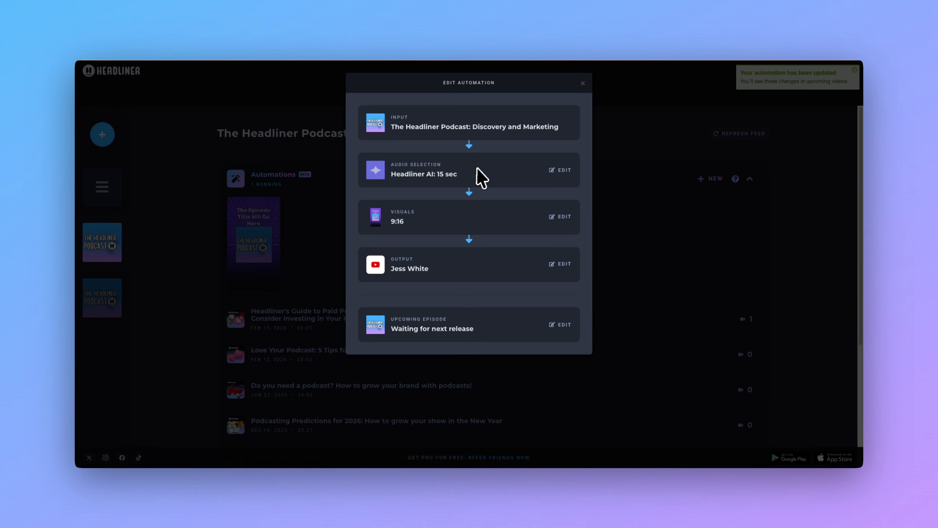
pyautogui.moveTo(439, 174); pyautogui.dragTo(454, 175)
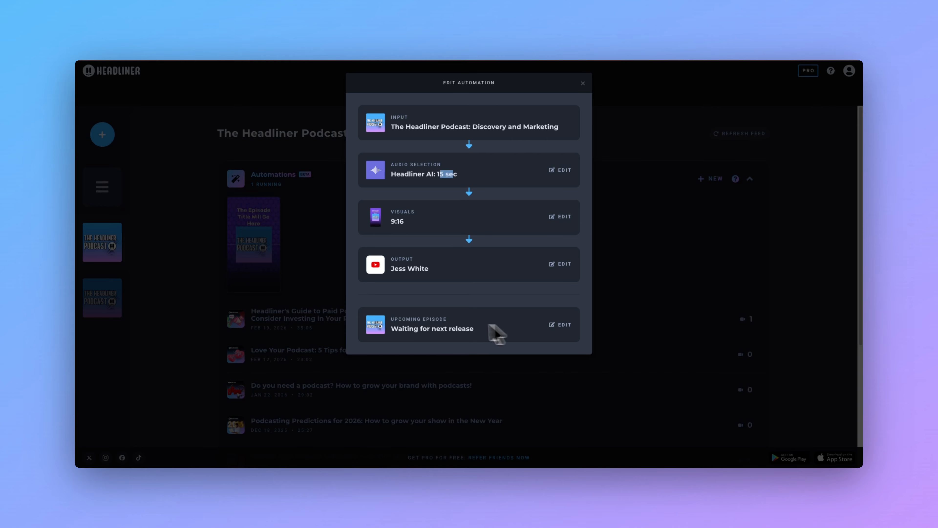
# Step: Edit the upcoming episode selection so the automation uses the back catalog
pyautogui.moveTo(410, 330); pyautogui.dragTo(504, 347)
pyautogui.click(502, 344)
pyautogui.click(564, 325)
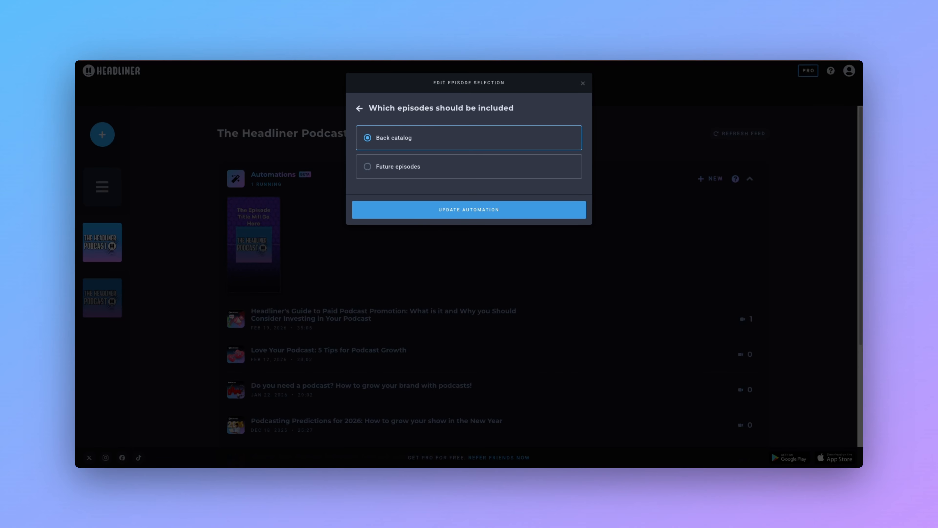
pyautogui.click(438, 208)
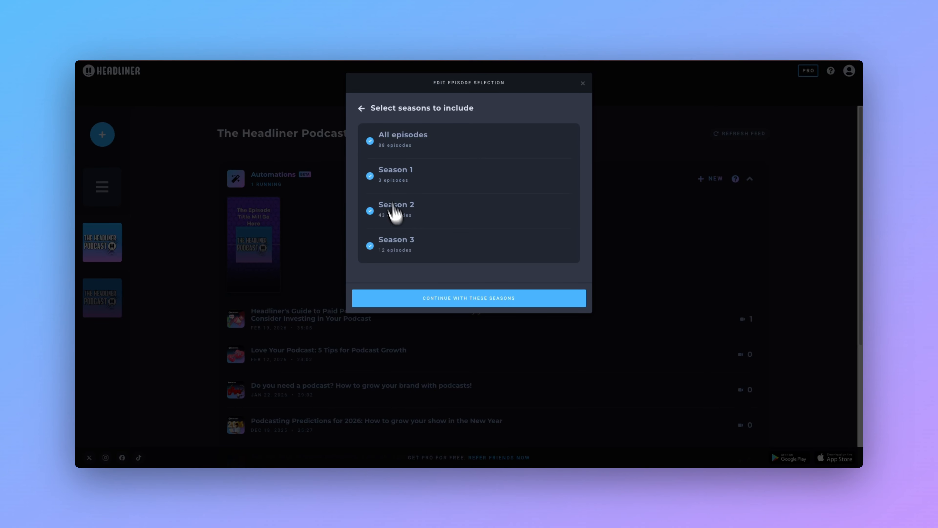
# Step: Include only Season 1 in the back catalog selection and close the automation editor
pyautogui.click(370, 141)
pyautogui.click(370, 176)
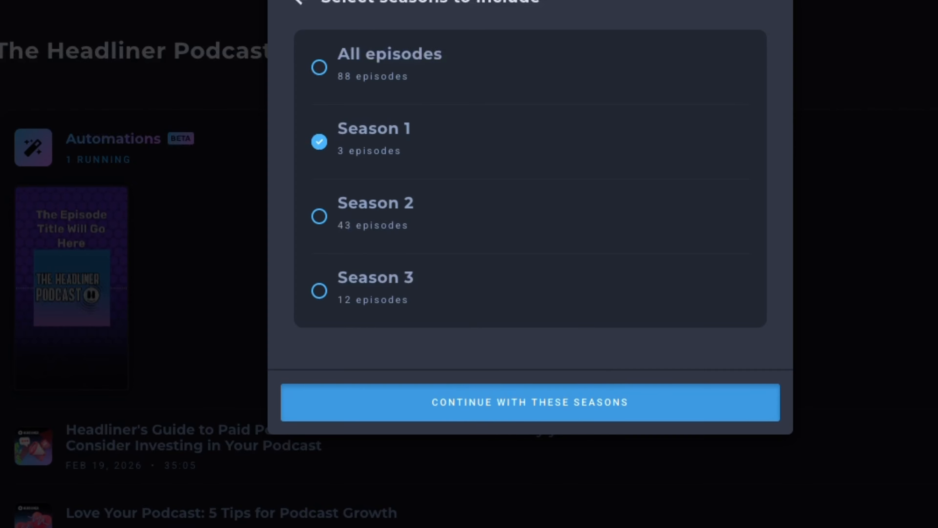
pyautogui.click(526, 405)
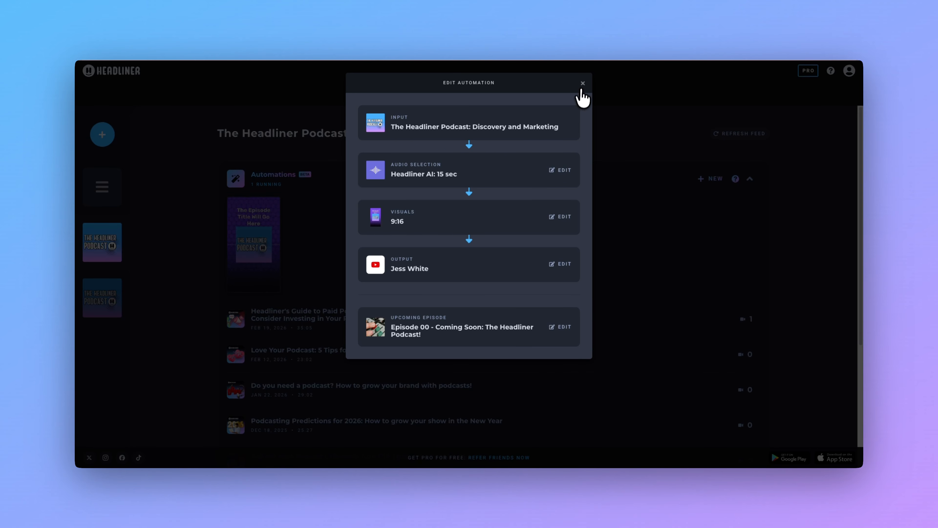
pyautogui.click(581, 89)
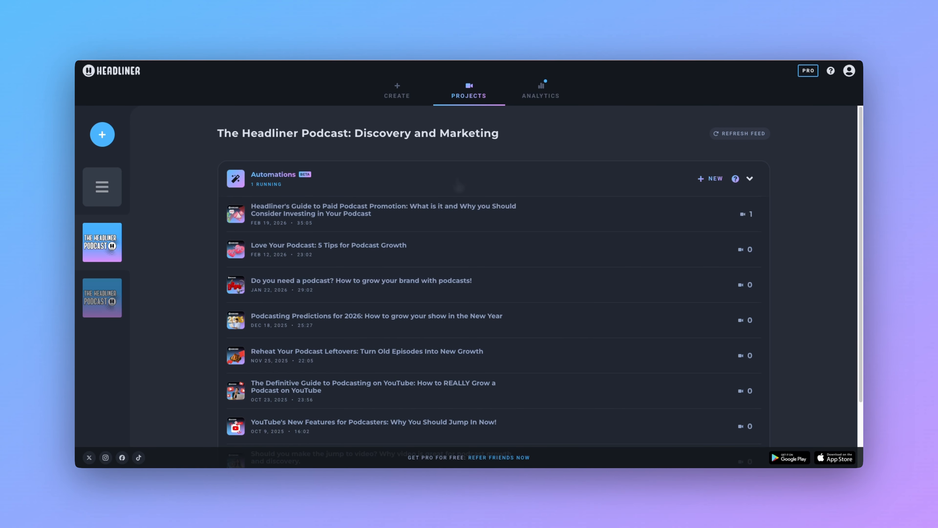